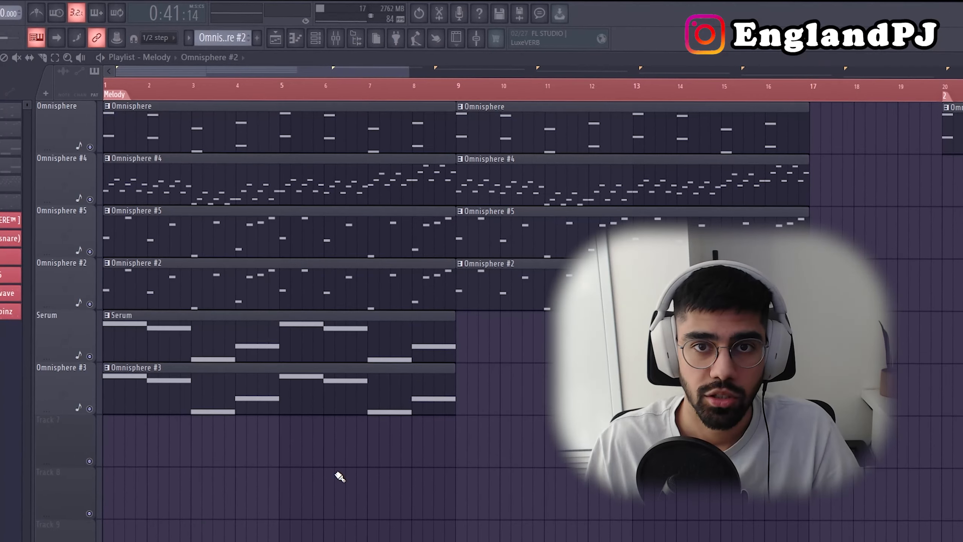
# Play the Omnisphere pattern in its piano roll and highlight the F notes at the start of bar 1.
pyautogui.moveTo(335, 517); pyautogui.dragTo(278, 156)
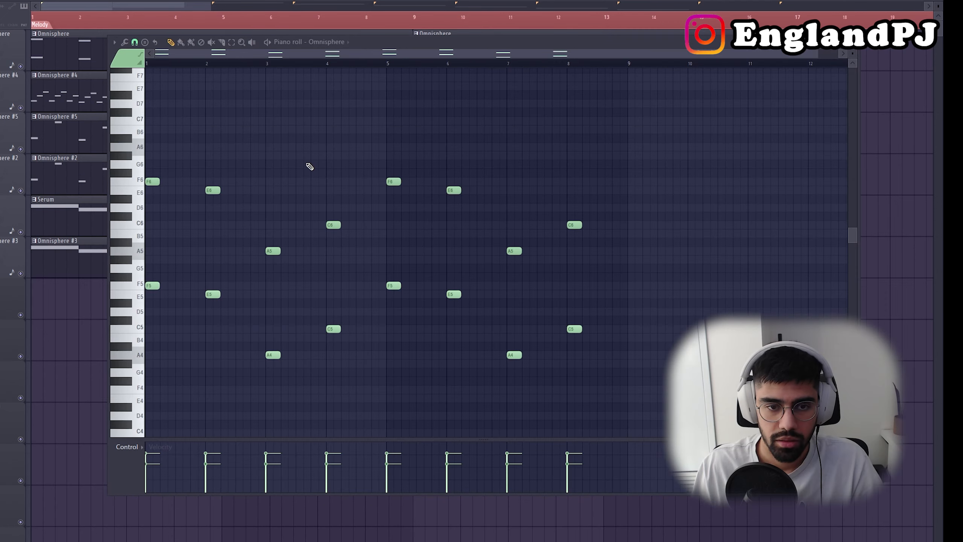
pyautogui.press('space')
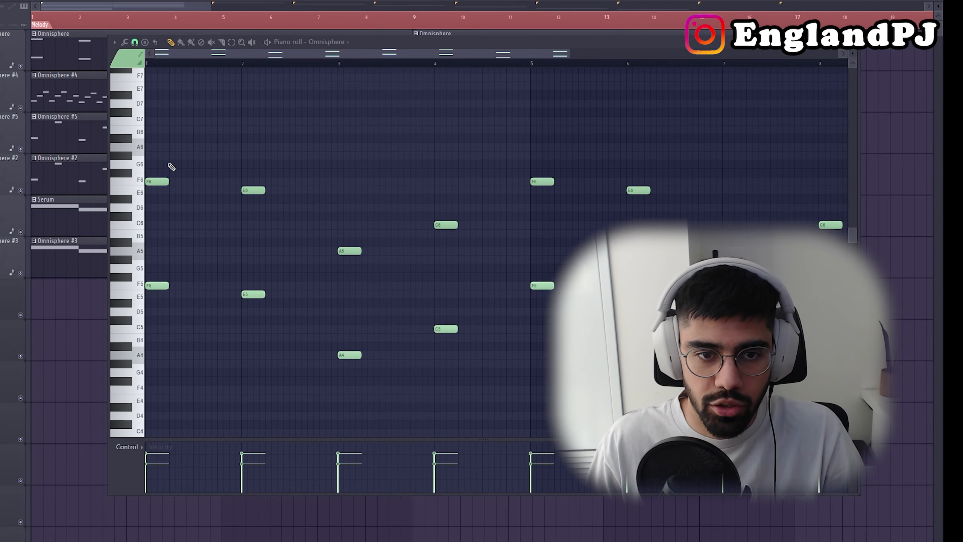
pyautogui.moveTo(185, 170); pyautogui.dragTo(184, 399)
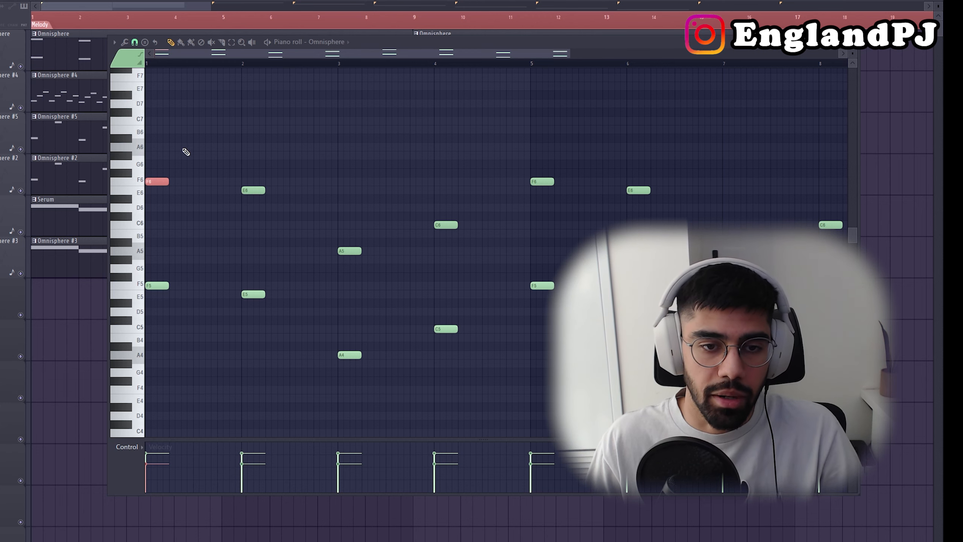
pyautogui.keyDown('ctrl'); pyautogui.click(222, 315); pyautogui.keyUp('ctrl')
pyautogui.scroll(2, 205, 316)
pyautogui.scroll(-1, 187, 319)
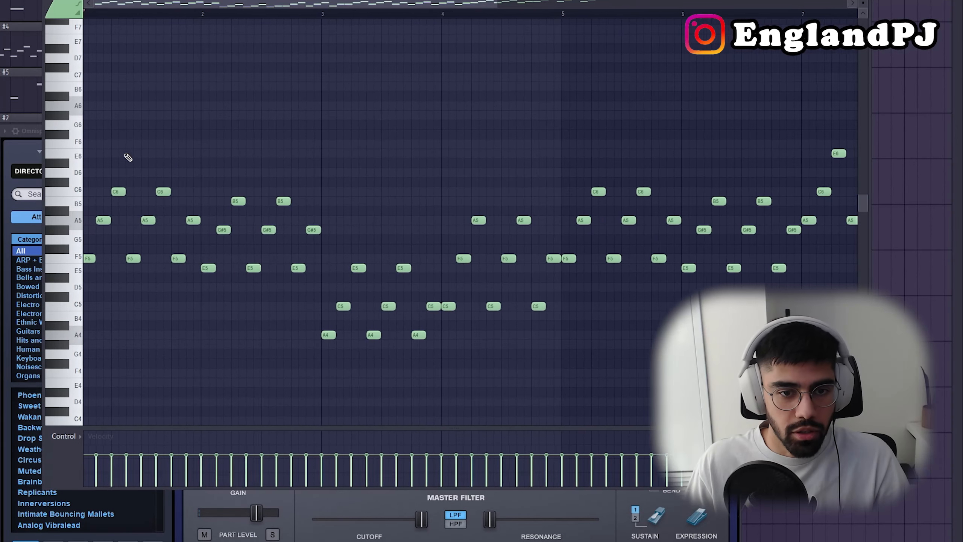
# Highlight the Omnisphere #4 arpeggio's first four bars and last four bars in turn to compare the two halves.
pyautogui.moveTo(93, 142); pyautogui.dragTo(546, 417)
pyautogui.scroll(-3, 399, 376)
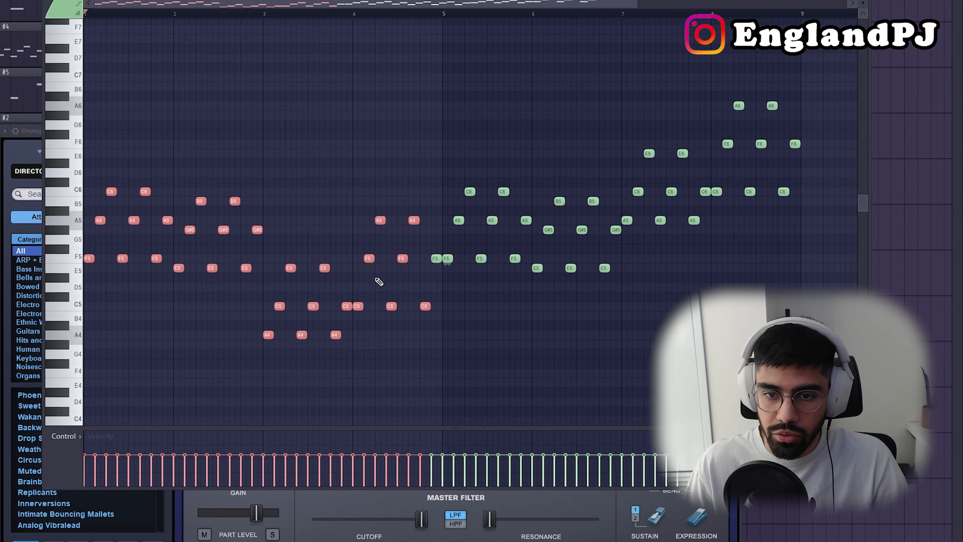
pyautogui.moveTo(821, 291); pyautogui.dragTo(624, 43)
pyautogui.scroll(4, 103, 294)
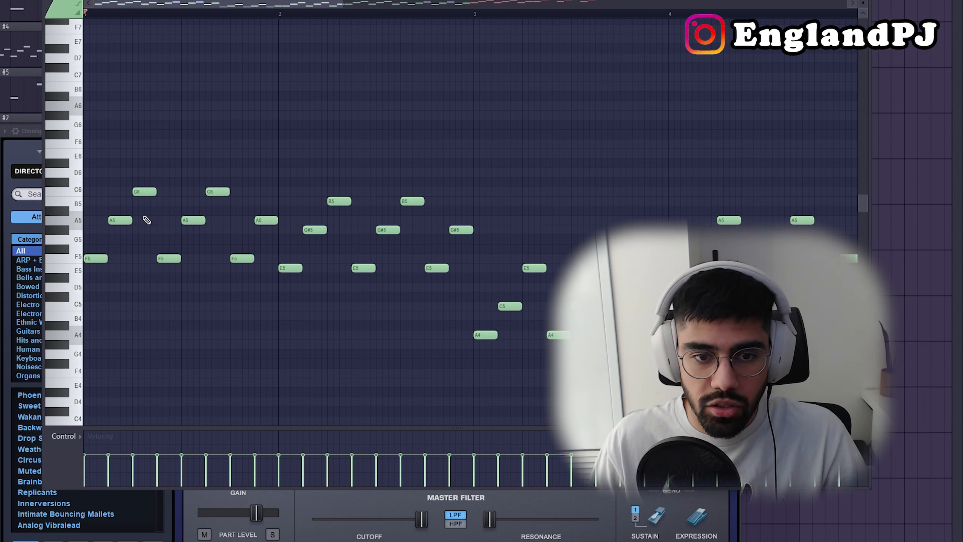
# Highlight the arpeggio notes in bars 1 and 2 and audition them as held chords.
pyautogui.moveTo(480, 301); pyautogui.dragTo(87, 167)
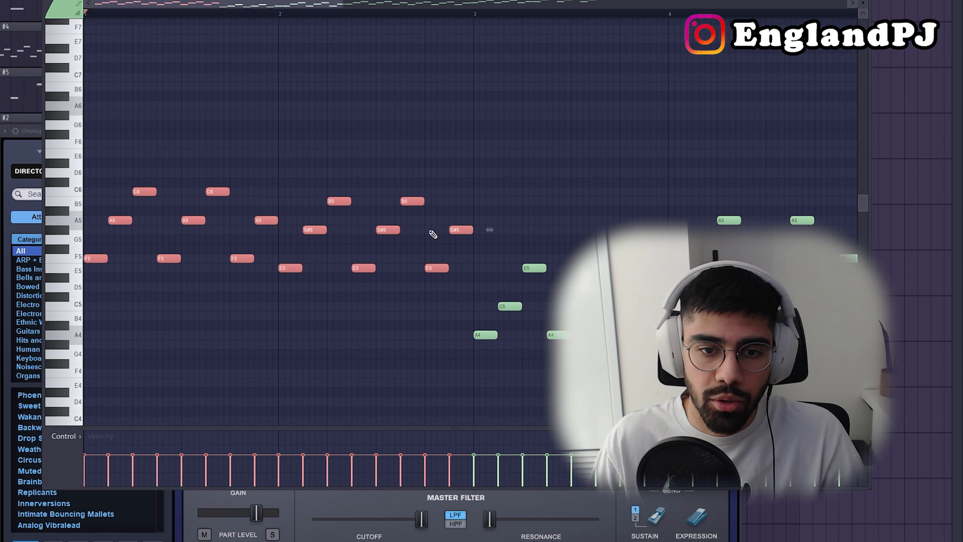
pyautogui.moveTo(512, 272); pyautogui.dragTo(81, 162)
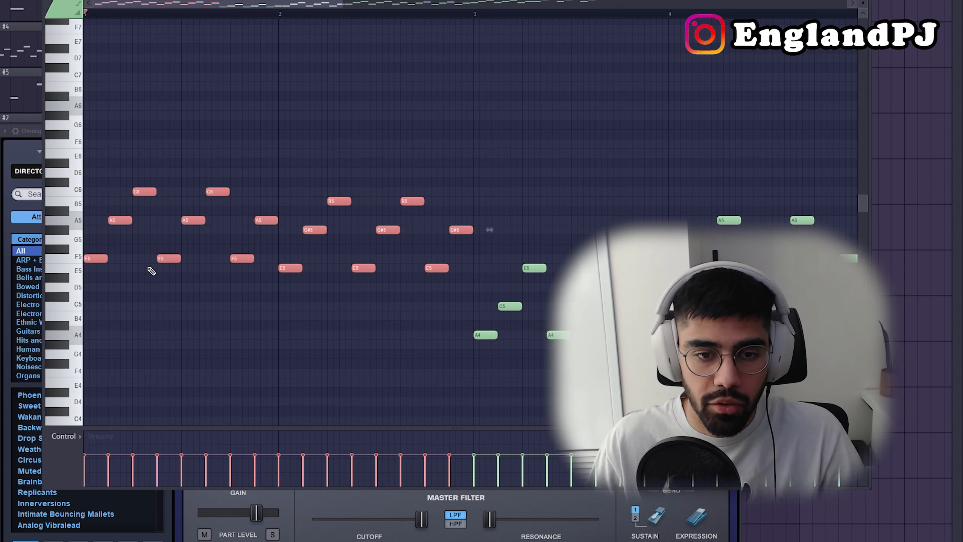
pyautogui.keyDown('ctrl'); pyautogui.click(144, 348); pyautogui.keyUp('ctrl')
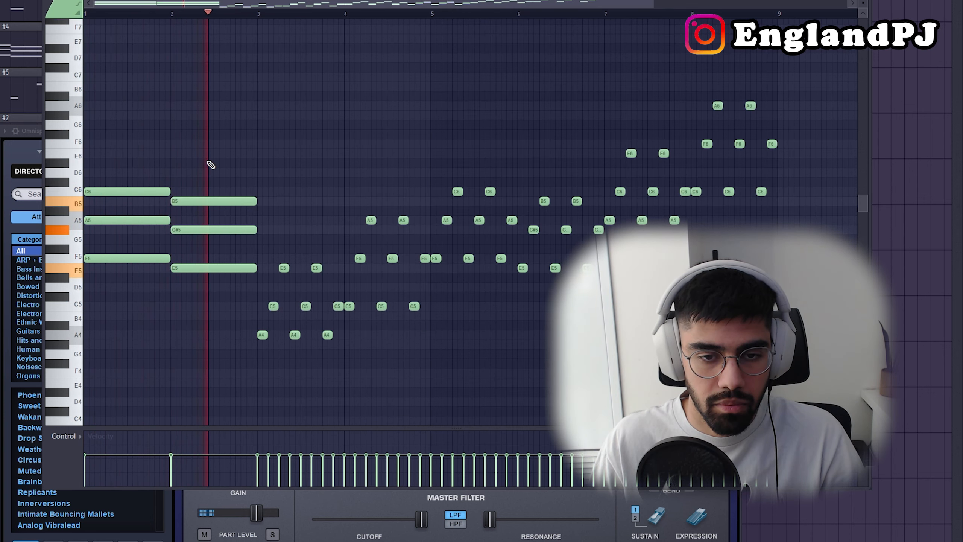
pyautogui.press('space')
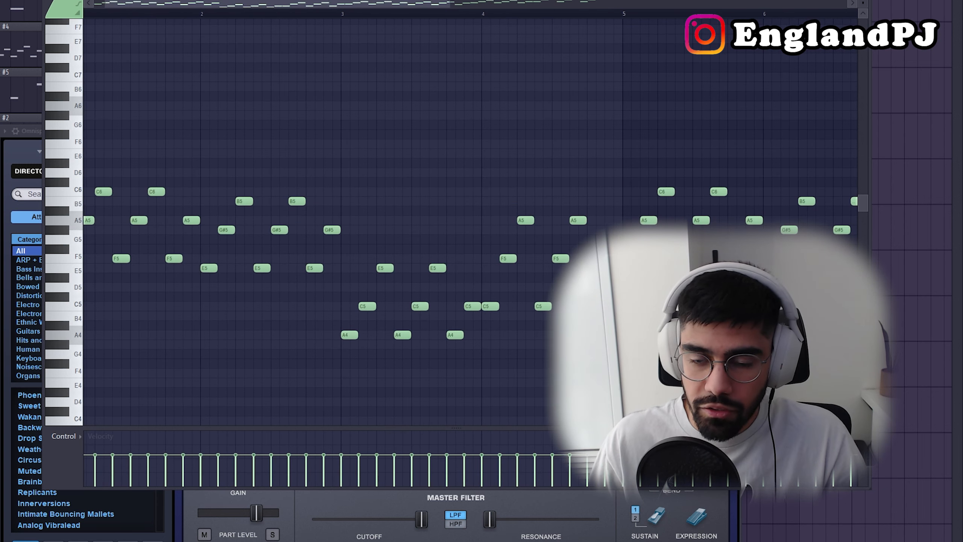
# Highlight the arpeggio notes from bar 1 through bar 4 again.
pyautogui.moveTo(81, 142); pyautogui.dragTo(626, 366)
pyautogui.scroll(-2, 433, 218)
pyautogui.scroll(1, 400, 241)
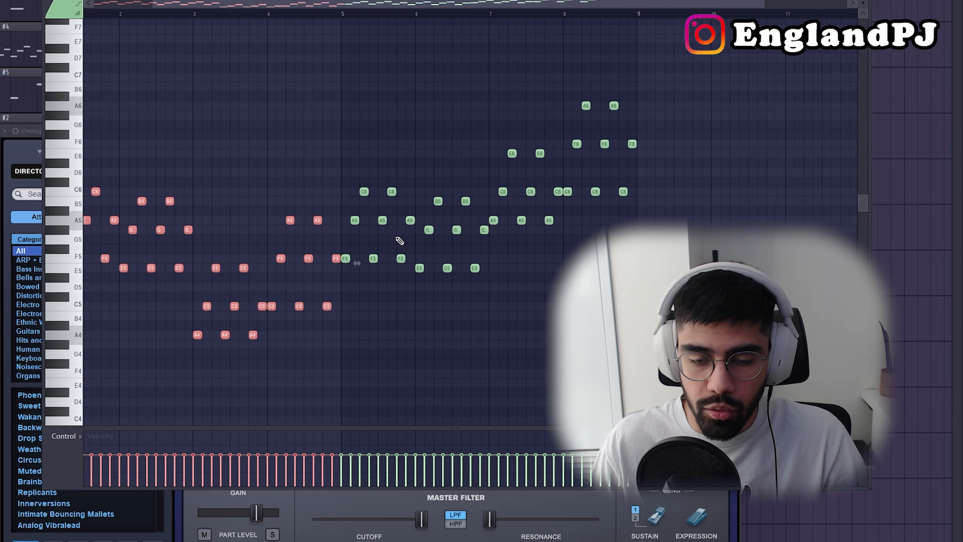
# Transpose the arpeggio notes in bars 7 and 8 down an octave for comparison and back up again.
pyautogui.scroll(3, 639, 196)
pyautogui.moveTo(726, 297); pyautogui.dragTo(408, 81)
pyautogui.hotkey('ctrl', 'Down')
pyautogui.scroll(-2, 411, 85)
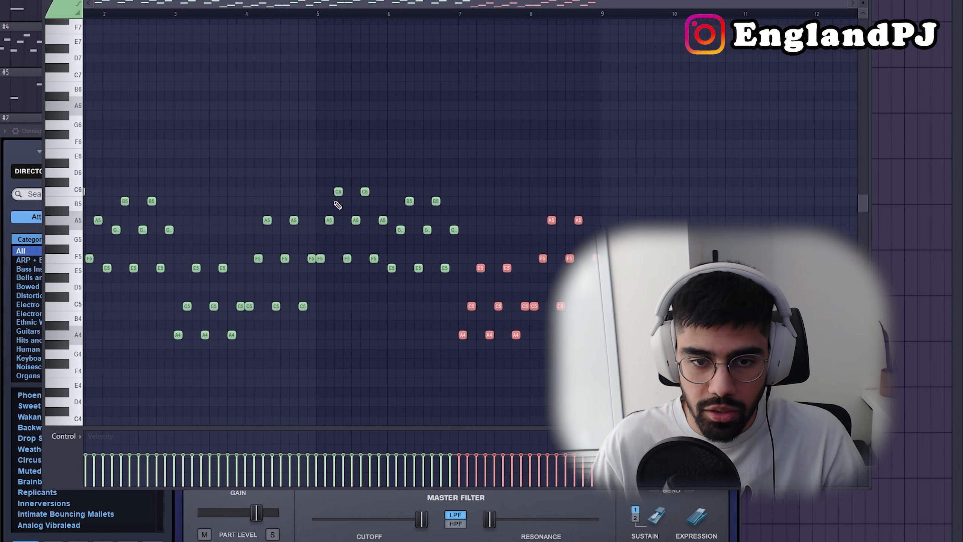
pyautogui.hotkey('ctrl', 'Up')
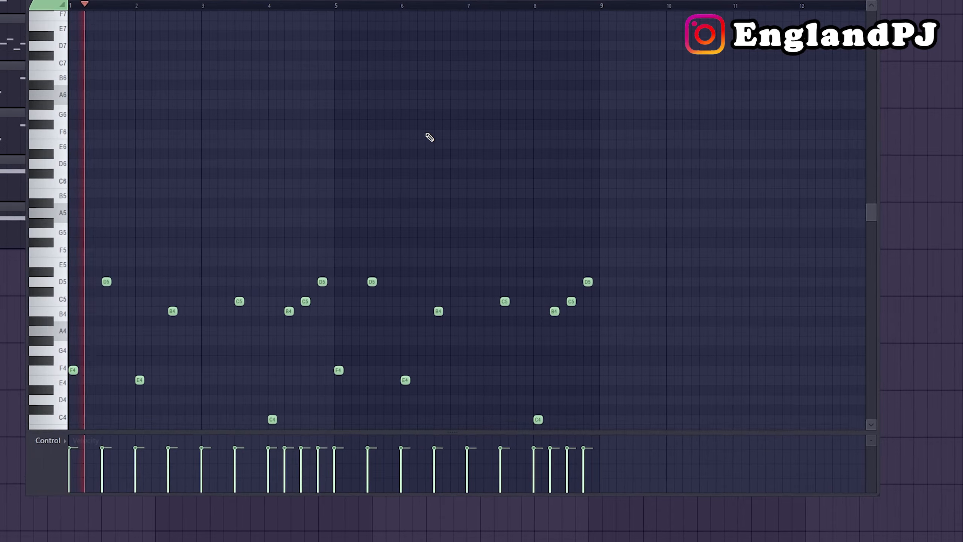
# Mute all playlist tracks except Omnisphere, Omnisphere #4 and Omnisphere #5.
pyautogui.scroll(-4, 431, 136)
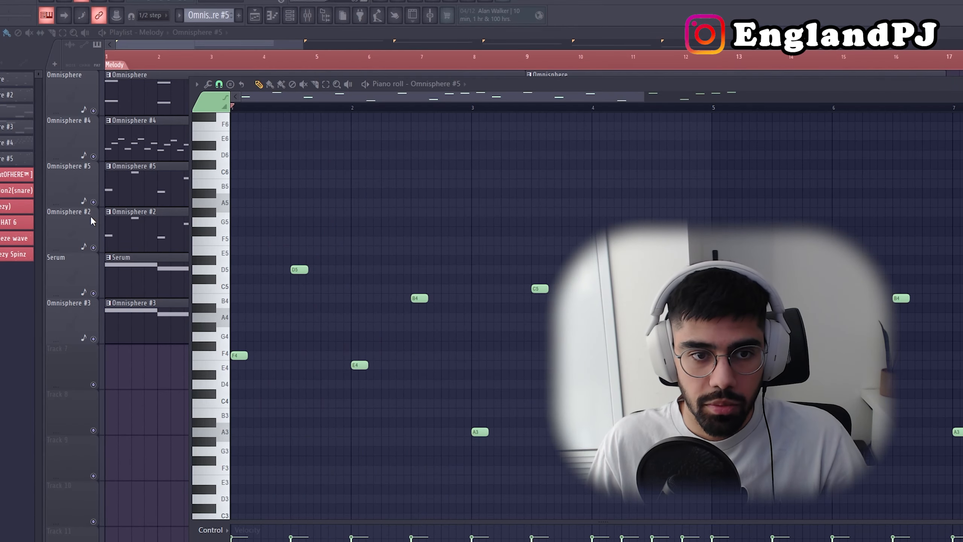
pyautogui.rightClick(93, 207)
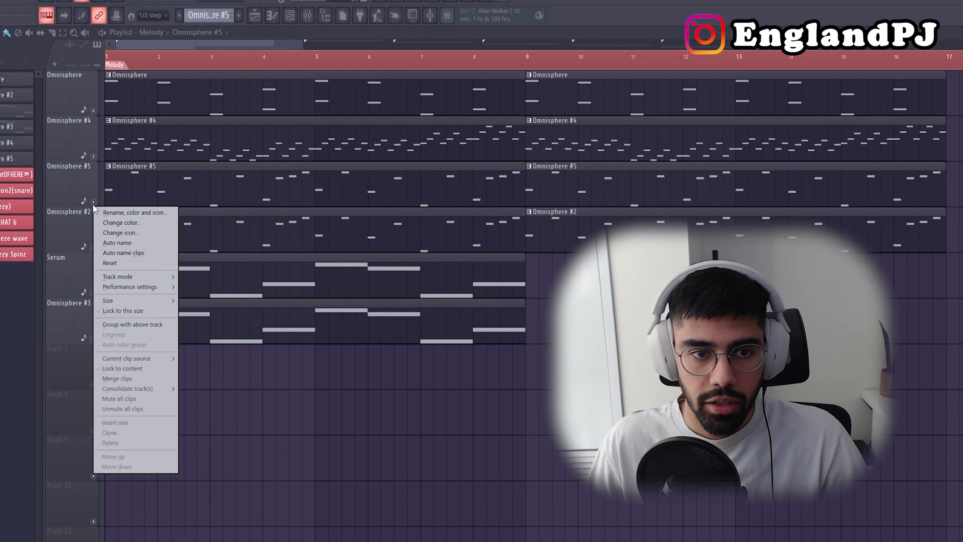
pyautogui.rightClick(93, 201)
pyautogui.click(93, 156)
pyautogui.click(93, 111)
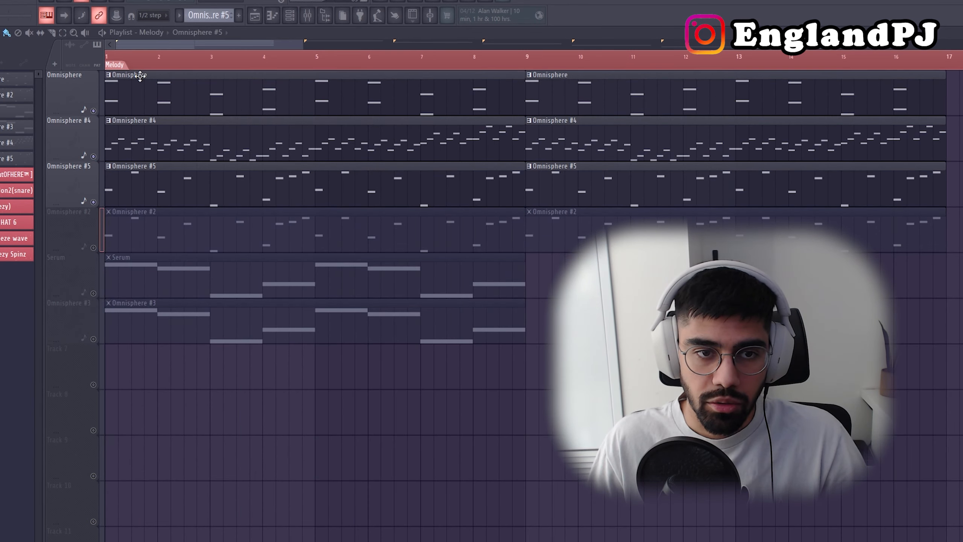
# Play and examine the Omnisphere #5 notes, and open the Omnisphere #2 notes for comparison.
pyautogui.click(151, 166)
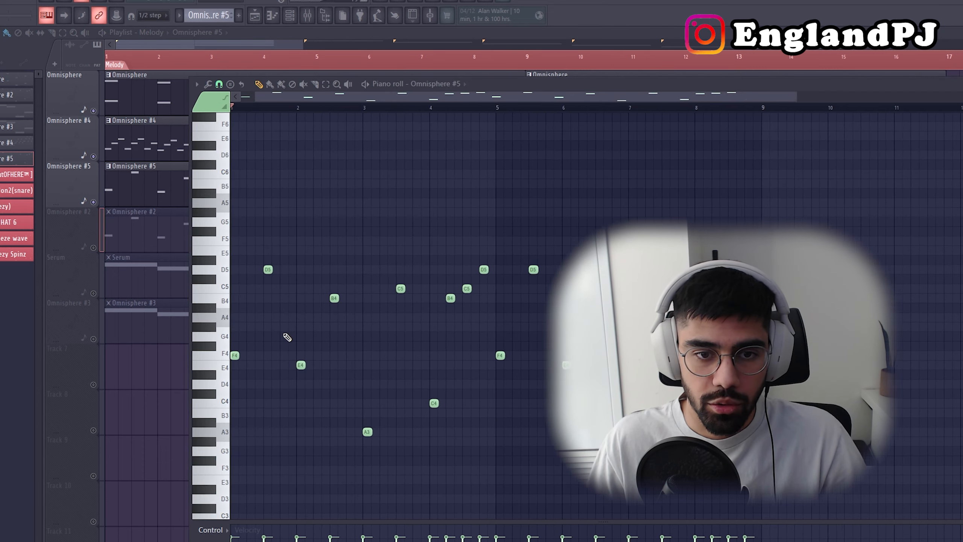
pyautogui.press('space')
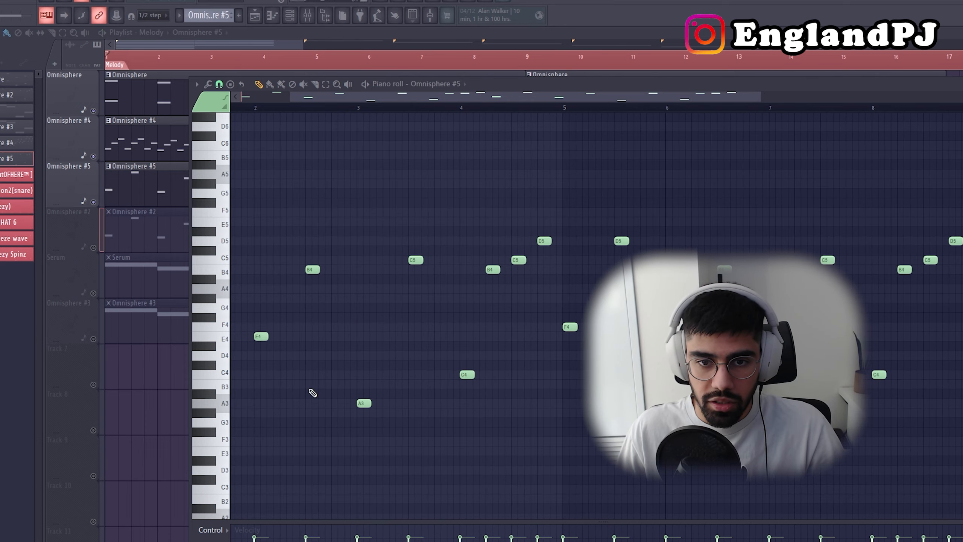
pyautogui.scroll(-1, 454, 366)
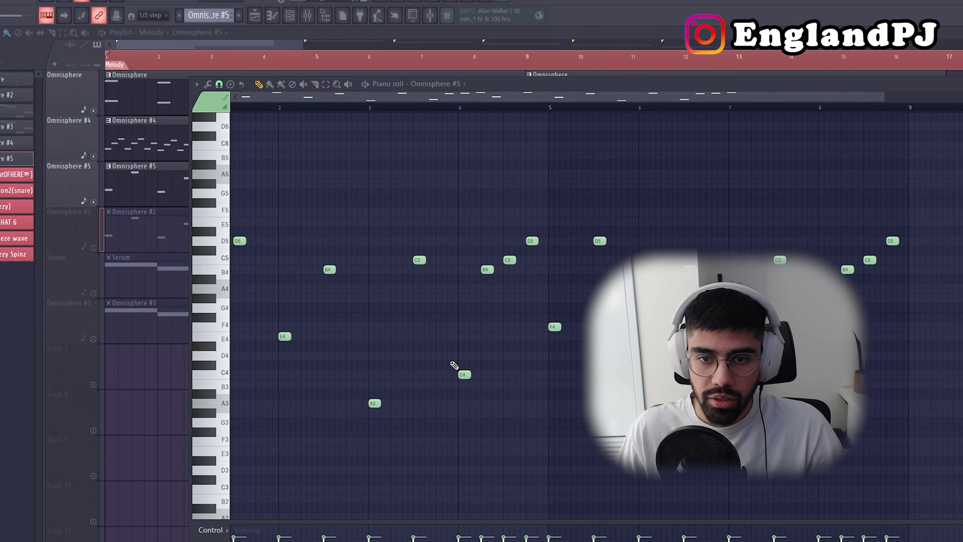
pyautogui.scroll(-1, 454, 365)
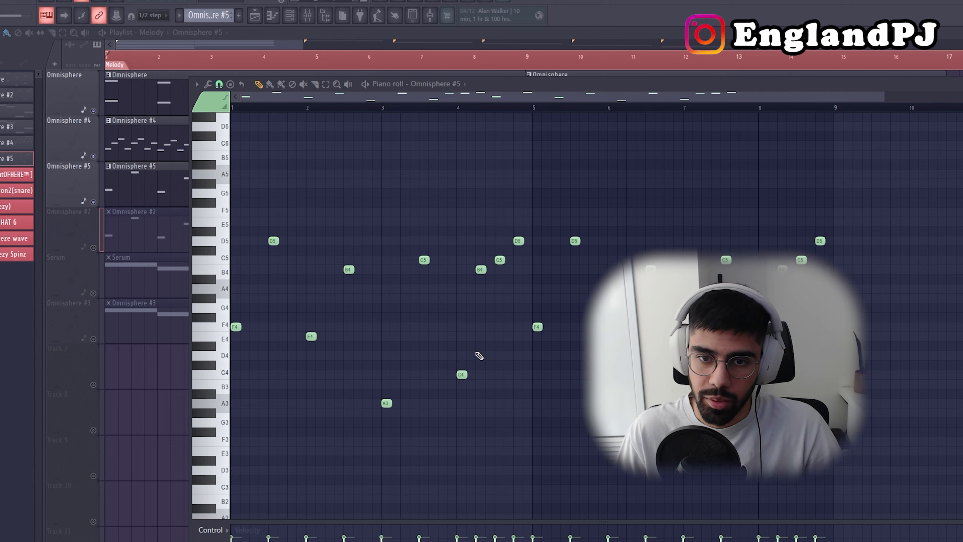
pyautogui.hotkey('ctrl', 'a')
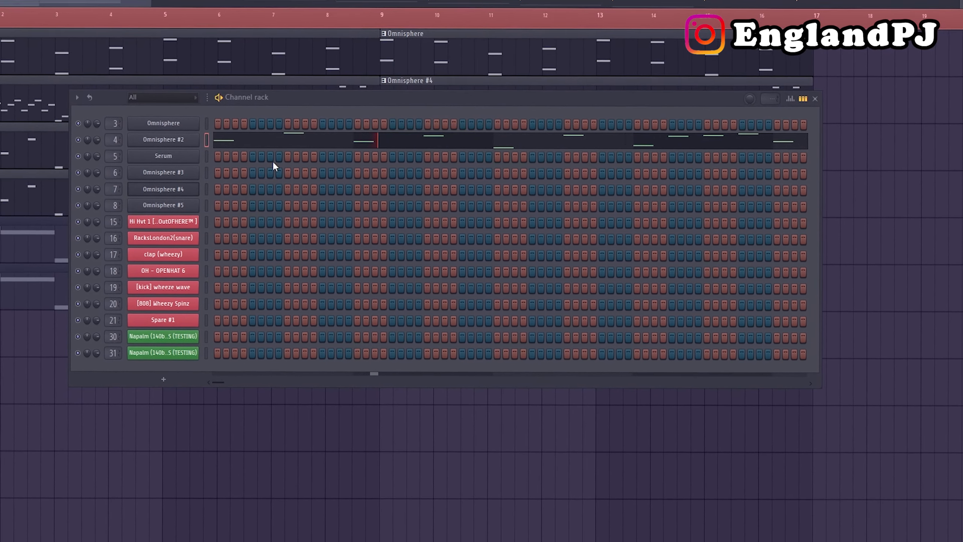
pyautogui.click(275, 143)
pyautogui.scroll(-1, 303, 286)
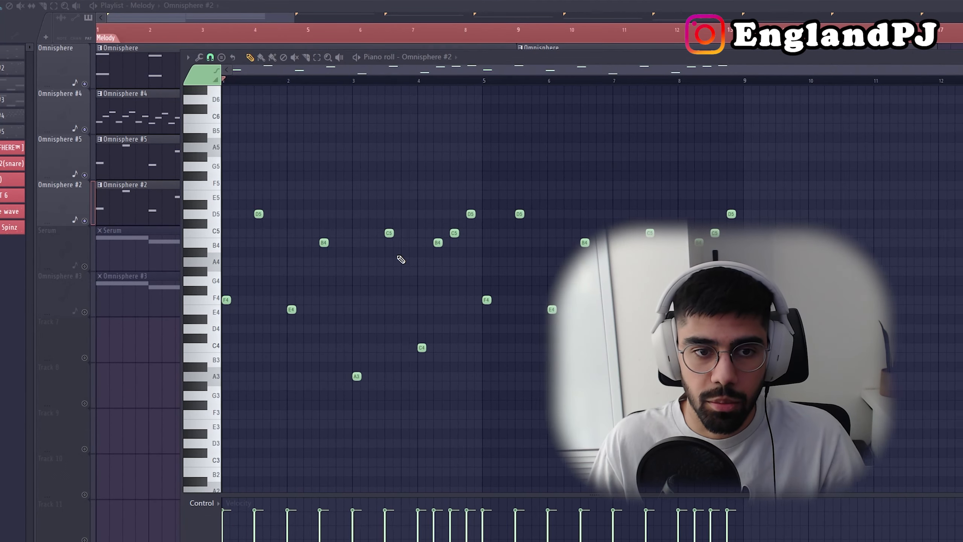
# Mute every track except Omnisphere #5 and Omnisphere #2 and play the two layers together.
pyautogui.rightClick(86, 176)
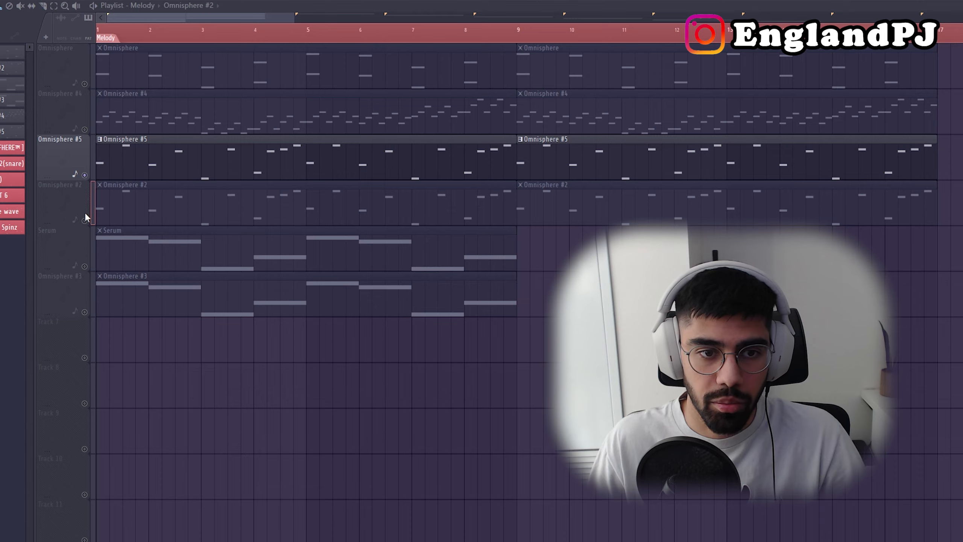
pyautogui.click(86, 220)
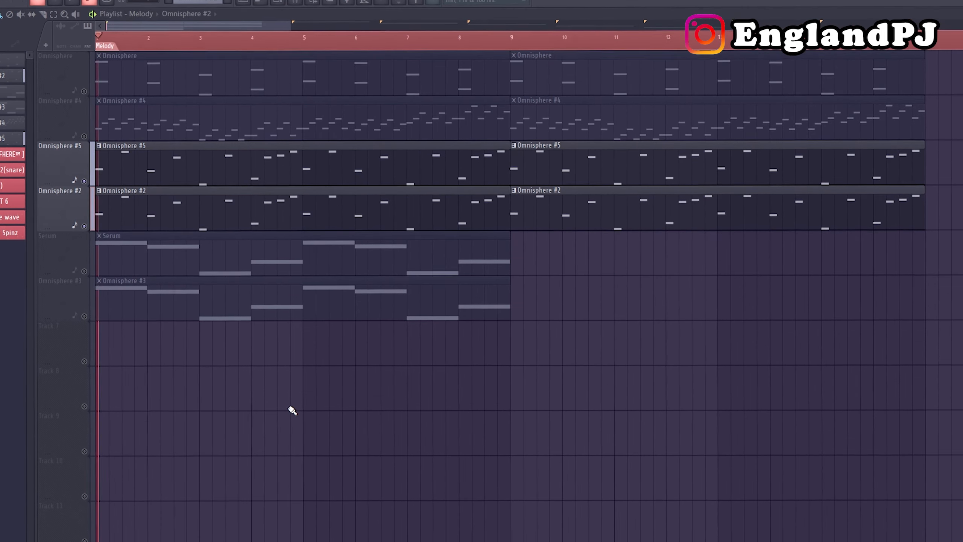
pyautogui.press('space')
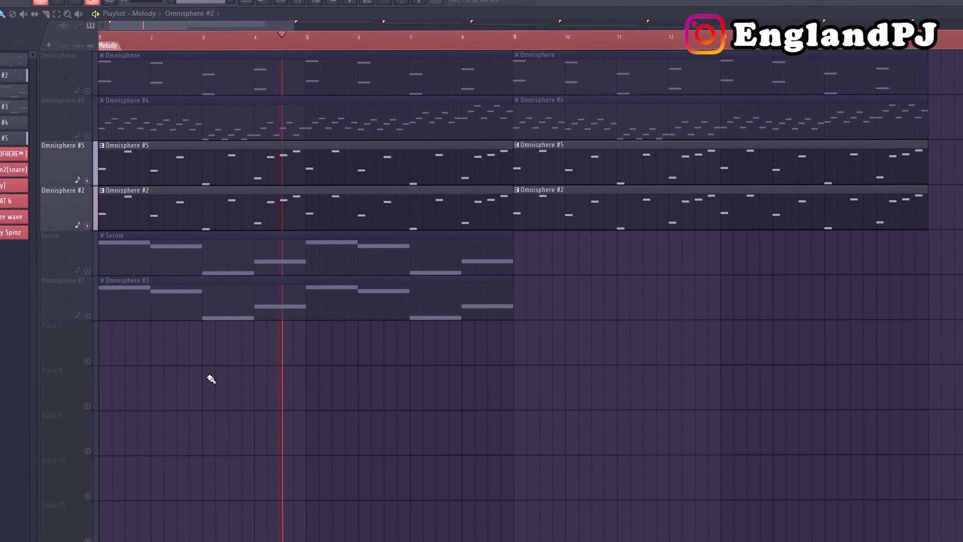
pyautogui.press('space')
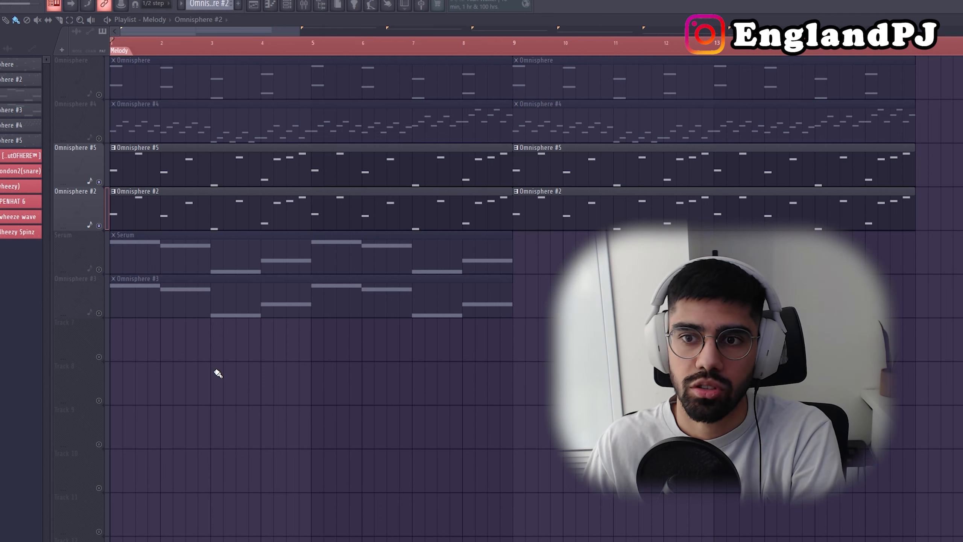
# Select the four clips starting at bar 9, and unmute the Serum track to play its notes in the piano roll.
pyautogui.moveTo(615, 275); pyautogui.dragTo(546, 43)
pyautogui.scroll(-1, 260, 161)
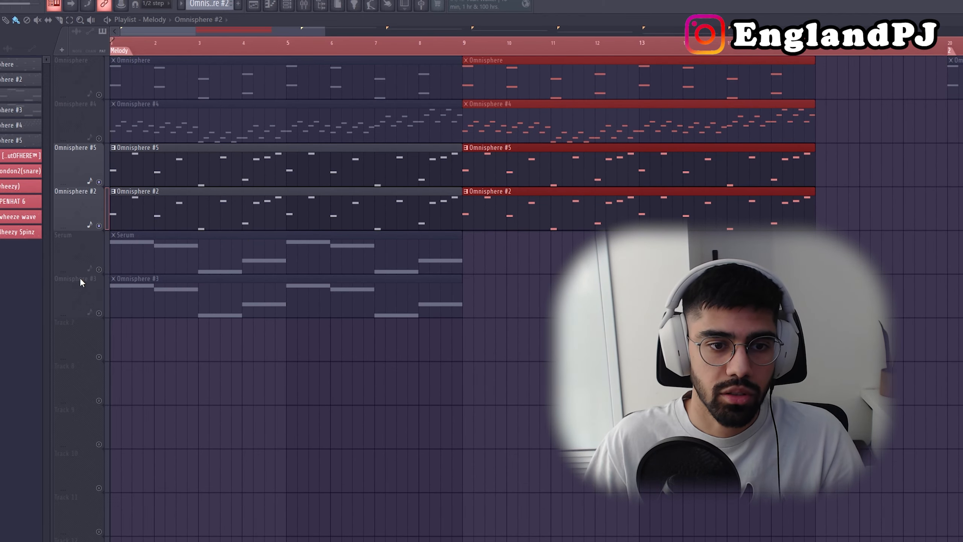
pyautogui.doubleClick(103, 273)
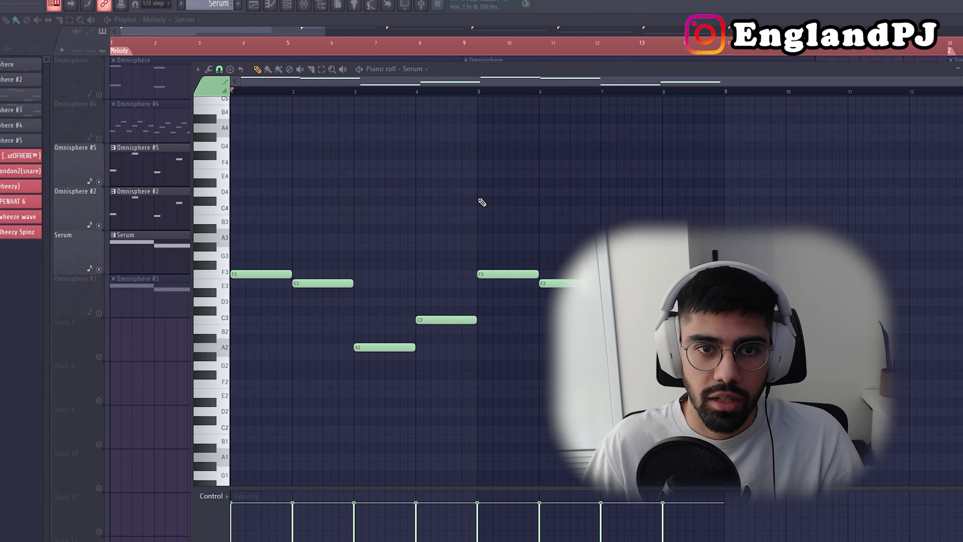
pyautogui.press('space')
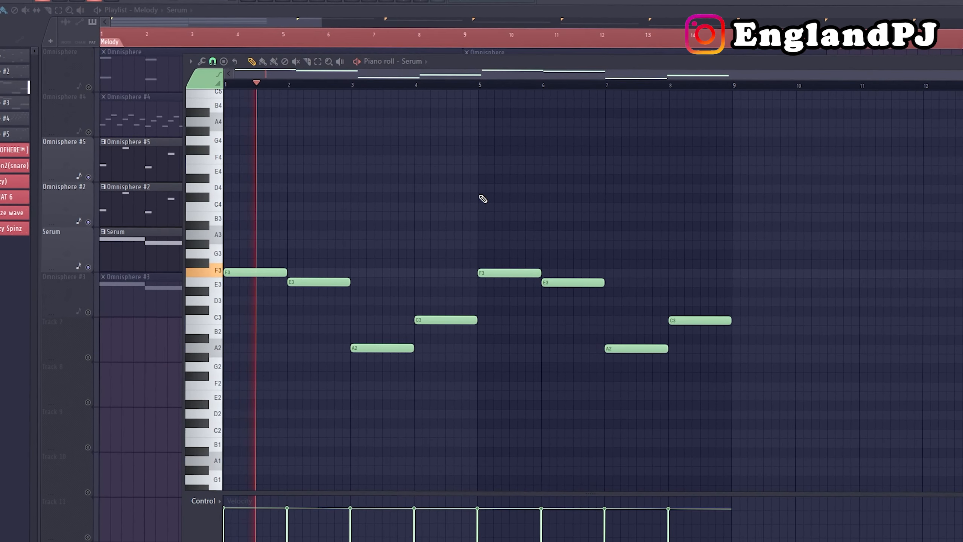